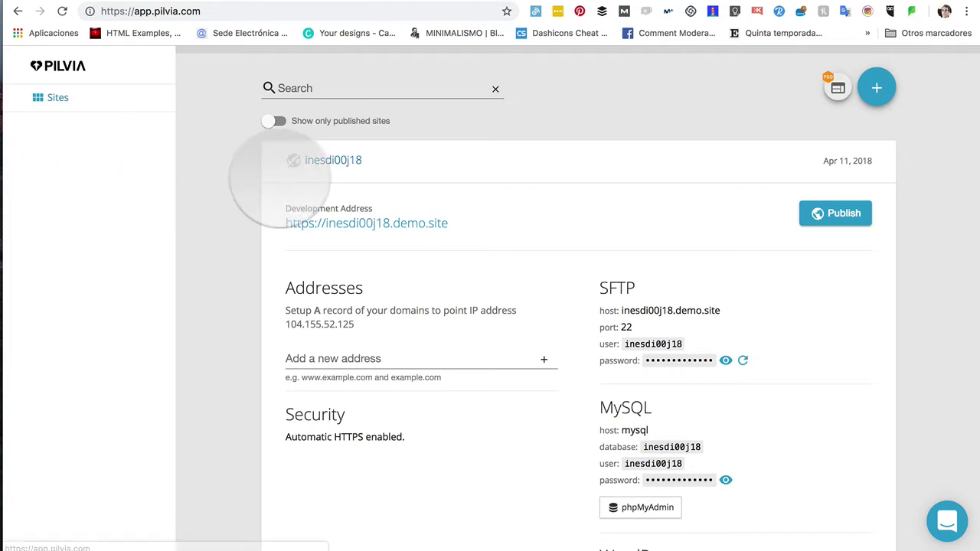
Open the WordPress administration of the inesdi00j18 demo site from its hosting details.
scroll(280, 177, down, 5)
scroll(280, 177, up, 5)
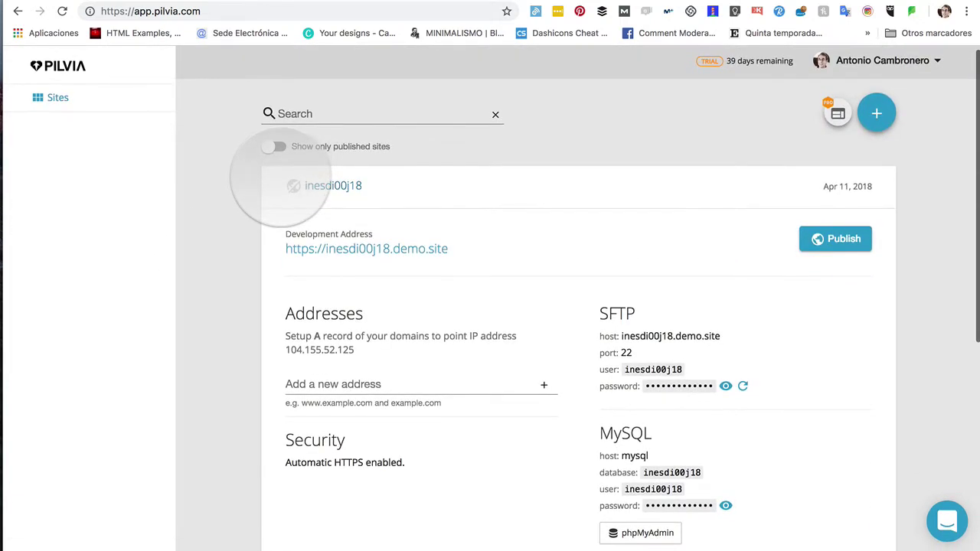
scroll(414, 186, down, 5)
scroll(413, 186, up, 5)
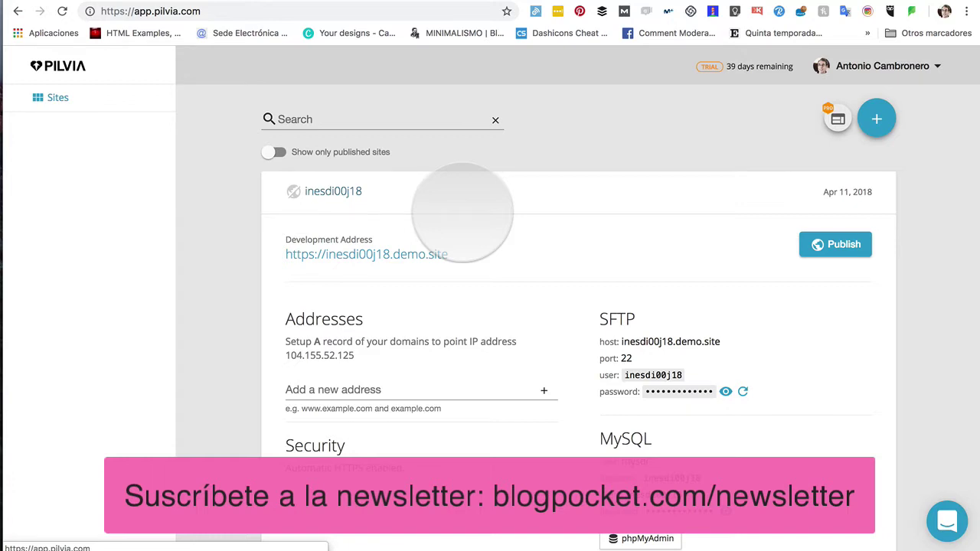
scroll(462, 213, down, 5)
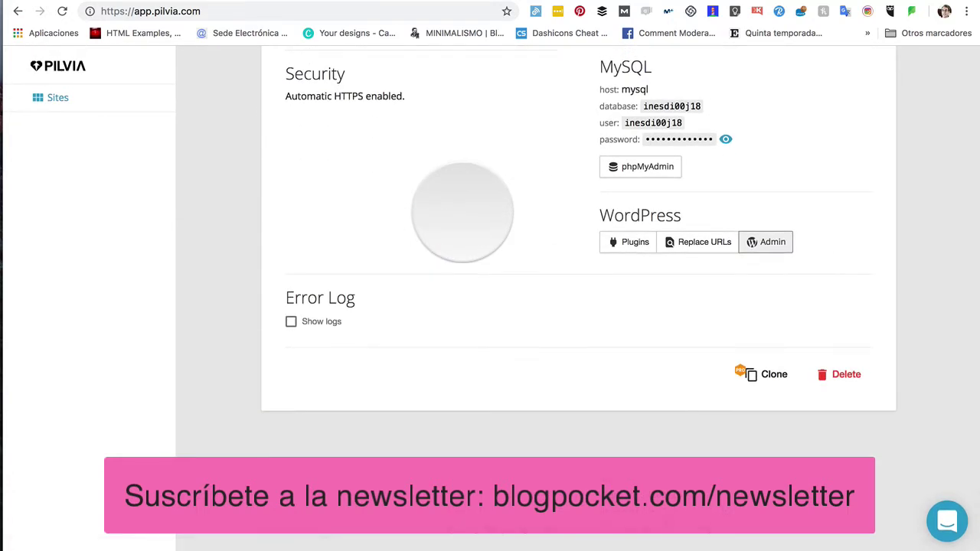
scroll(462, 213, up, 5)
scroll(459, 219, down, 4)
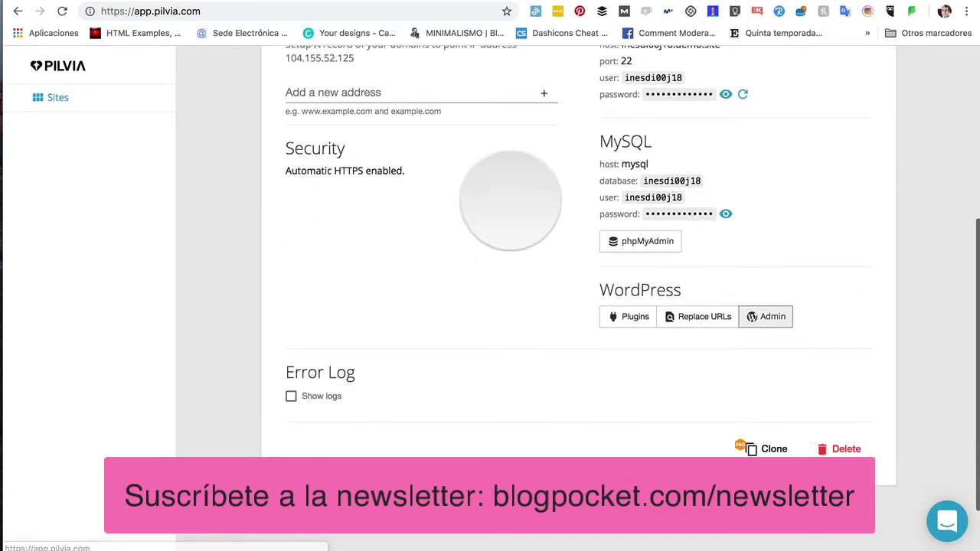
scroll(499, 201, up, 2)
scroll(770, 276, down, 3)
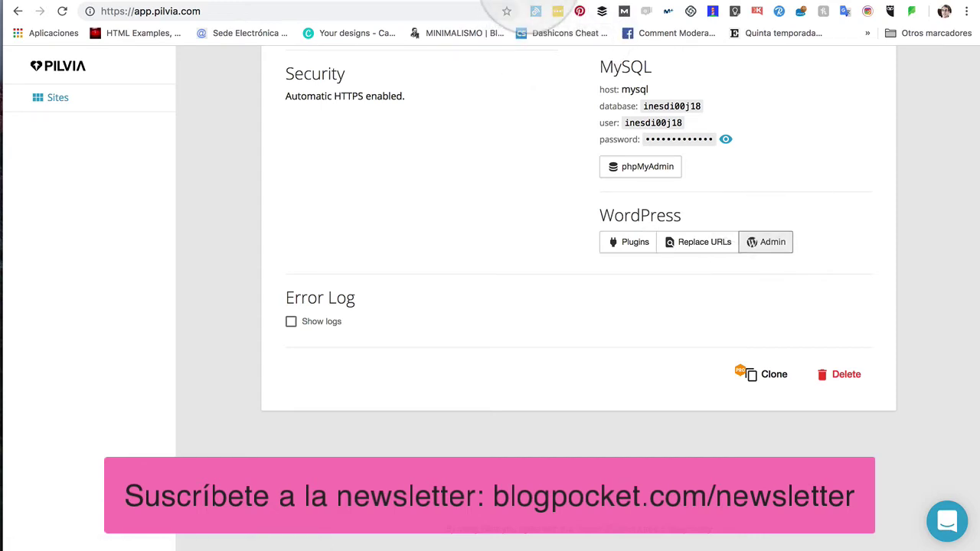
click(772, 242)
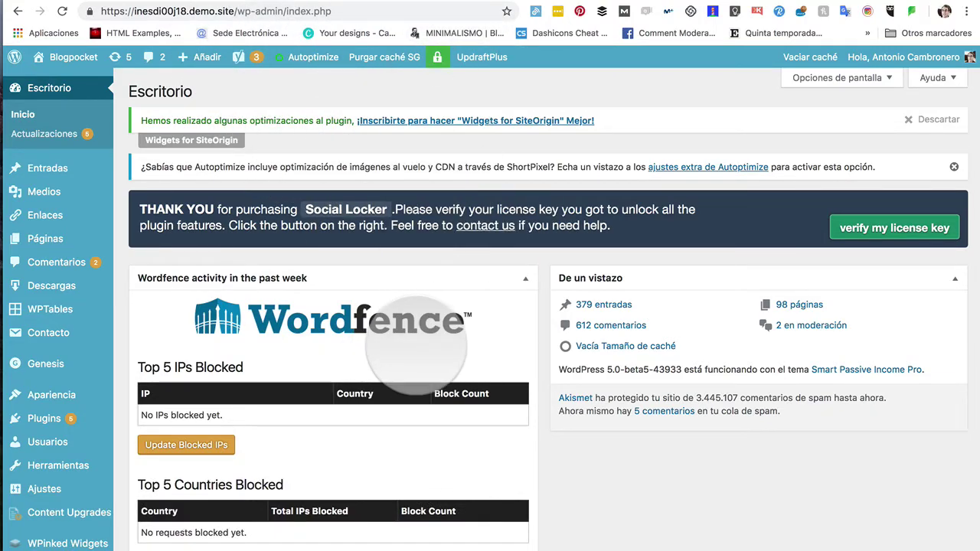
Examine the WordPress dashboard, including the Wordfence activity, needed plugin updates, site summary and the WordPress version in the footer.
scroll(433, 324, down, 5)
scroll(416, 346, down, 3)
scroll(416, 346, up, 8)
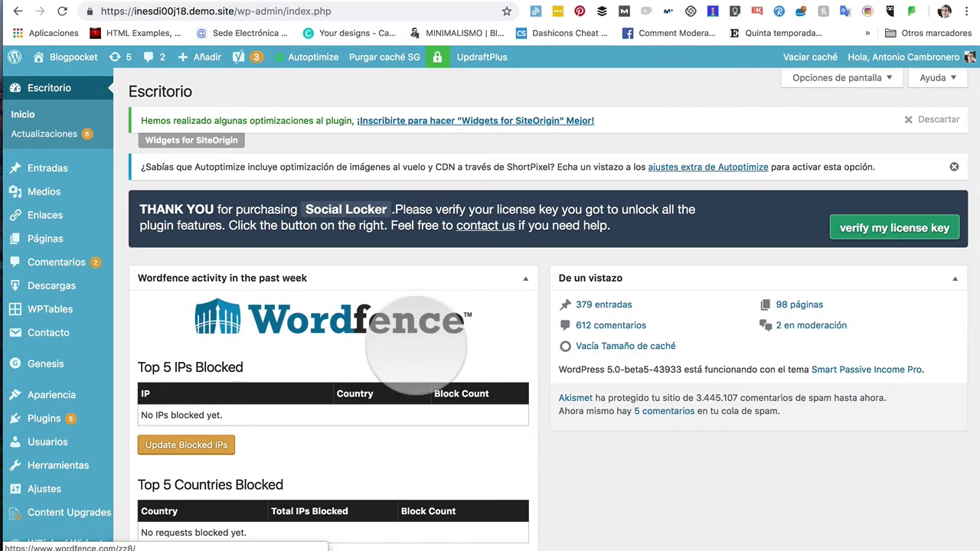
scroll(421, 321, down, 5)
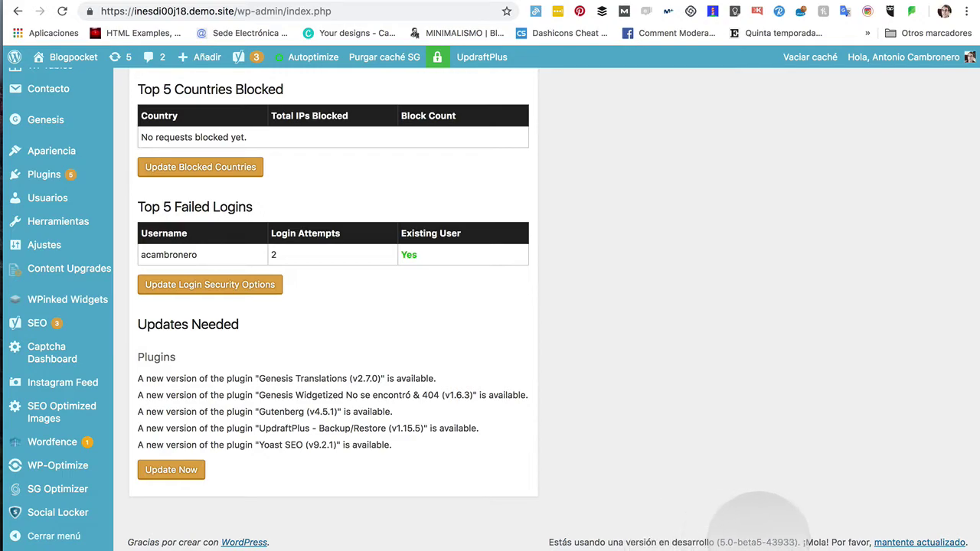
scroll(766, 307, up, 15)
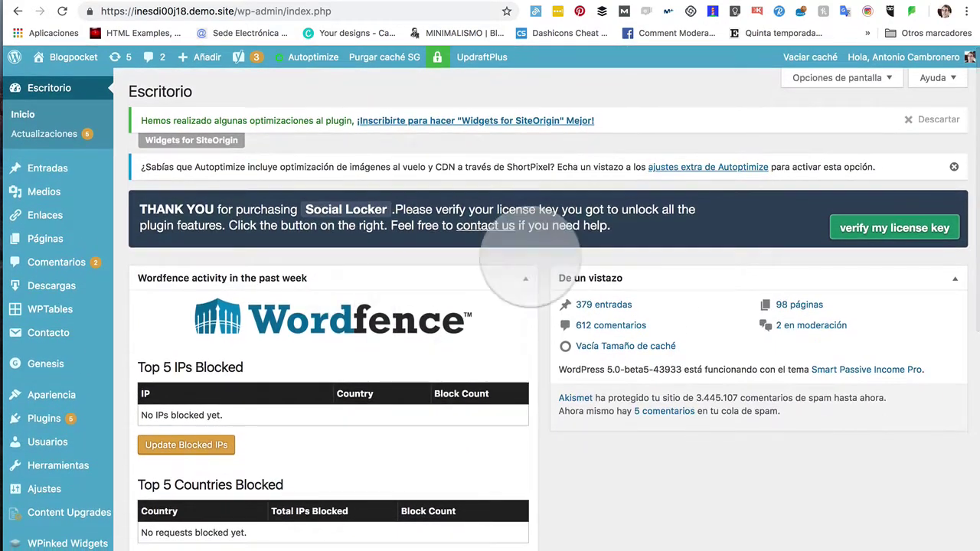
scroll(452, 176, down, 15)
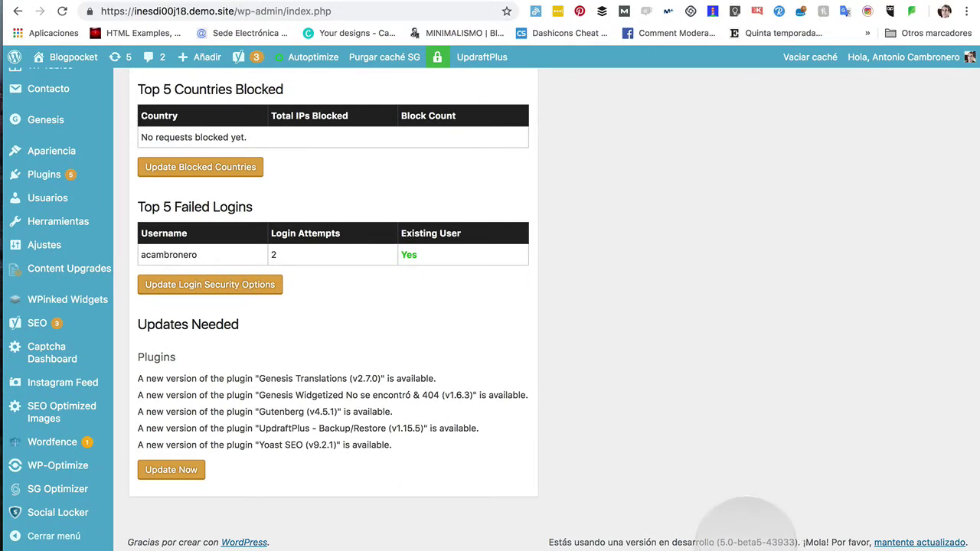
scroll(744, 528, up, 15)
scroll(743, 498, down, 2)
scroll(742, 494, down, 5)
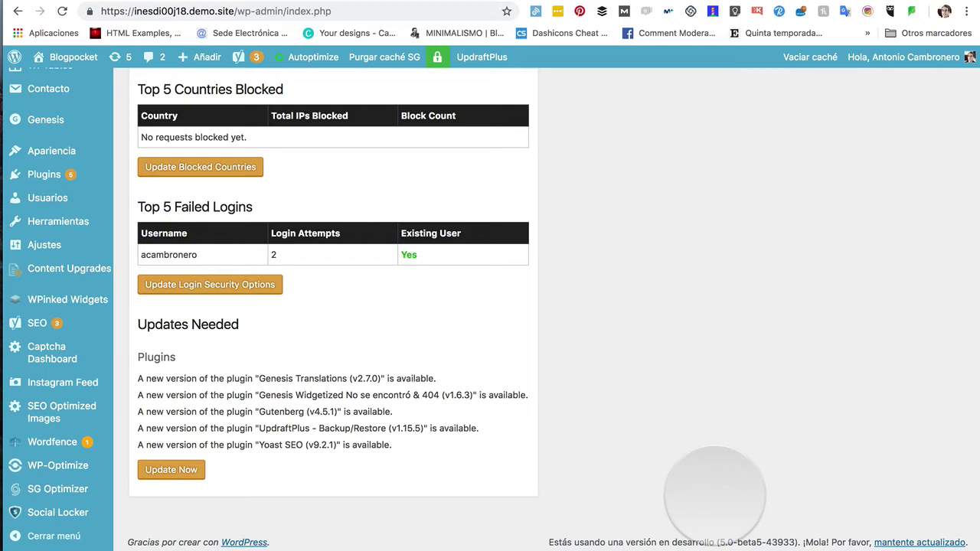
scroll(699, 263, up, 10)
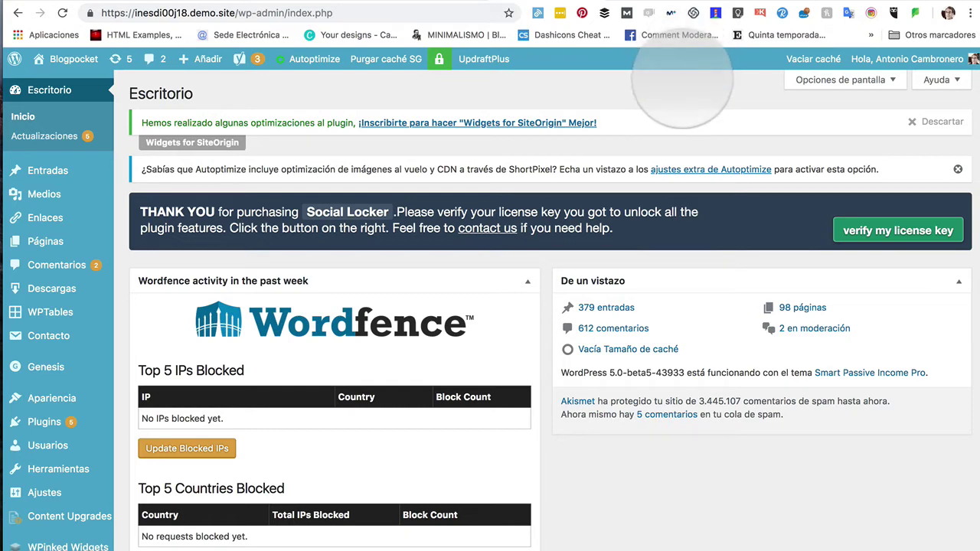
scroll(680, 164, down, 3)
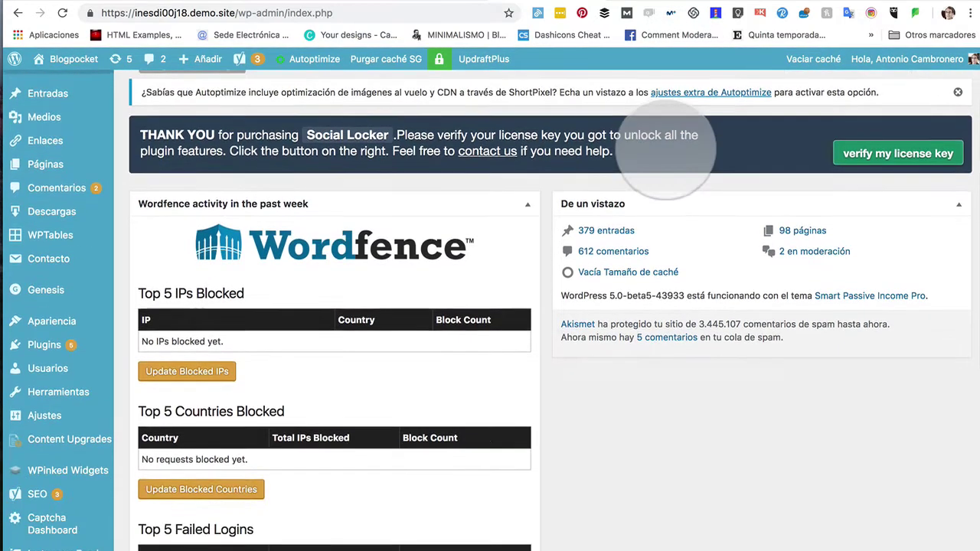
scroll(536, 153, up, 3)
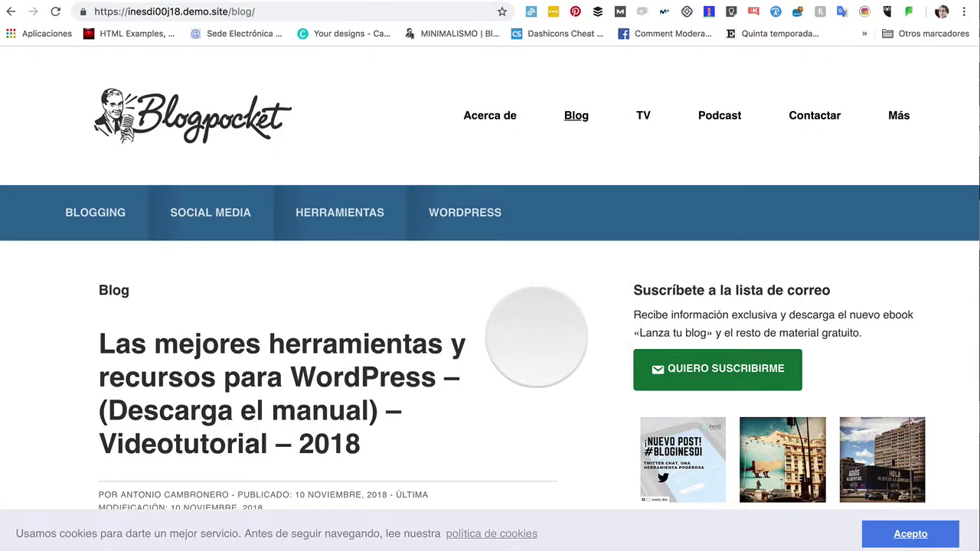
Examine the demo site's public blog page, checking how the post listings, featured images and sidebar widgets display.
scroll(511, 326, down, 2)
scroll(511, 326, up, 1)
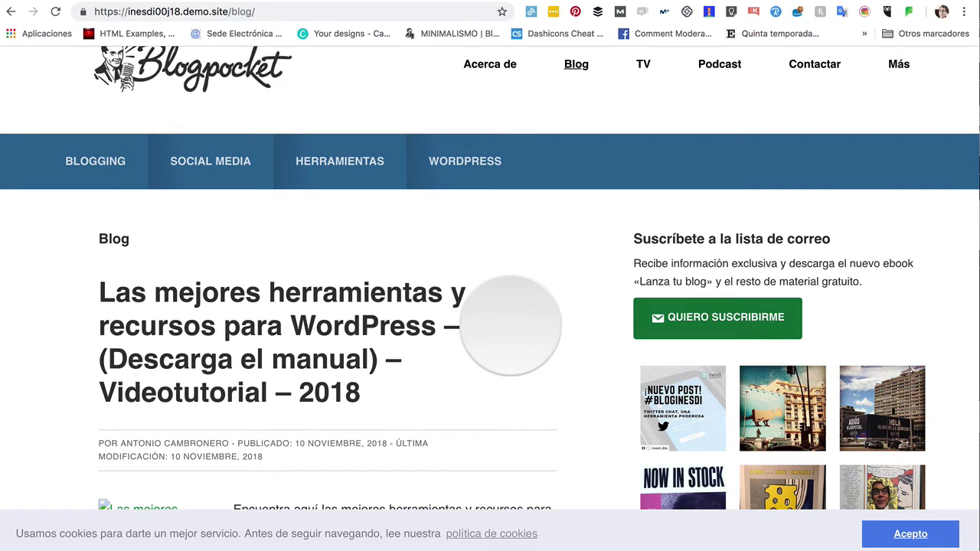
scroll(511, 325, down, 1)
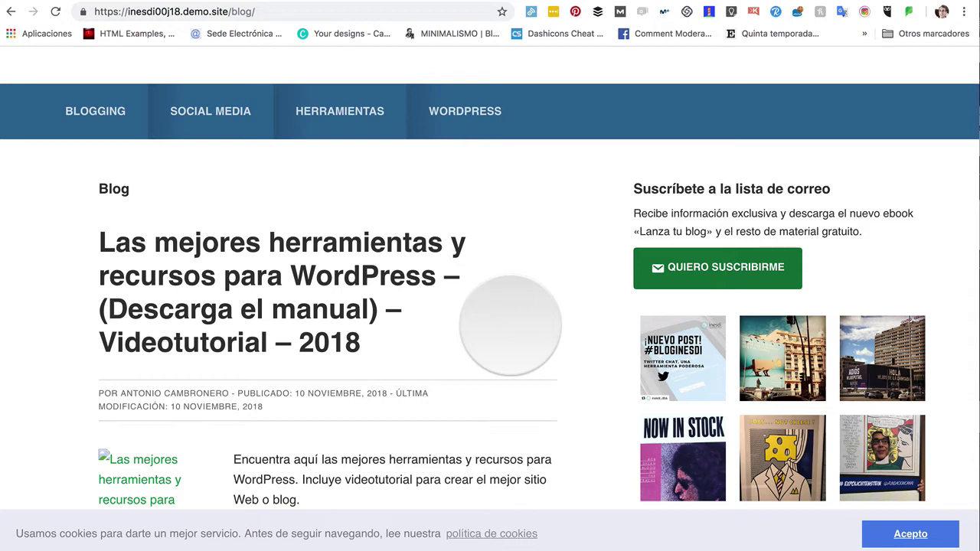
scroll(511, 325, down, 1)
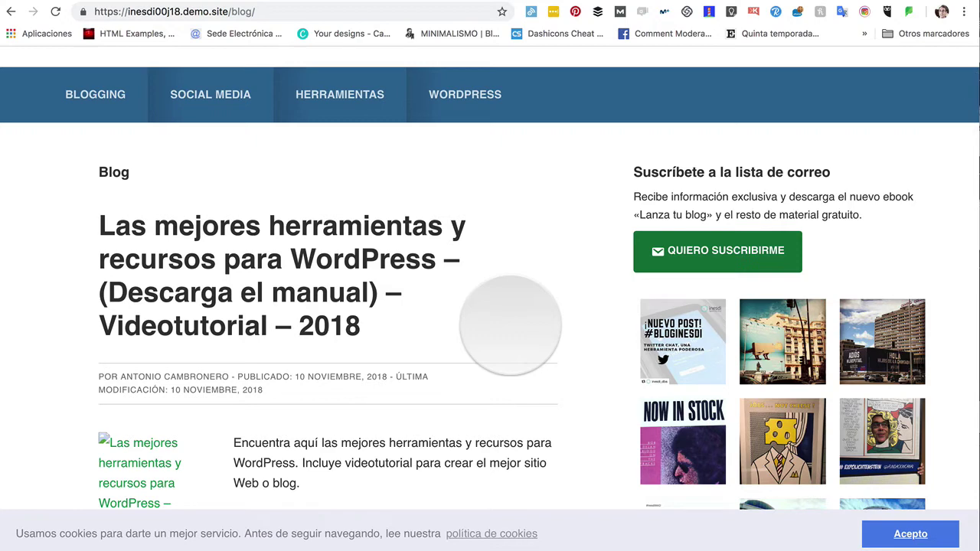
scroll(511, 326, down, 5)
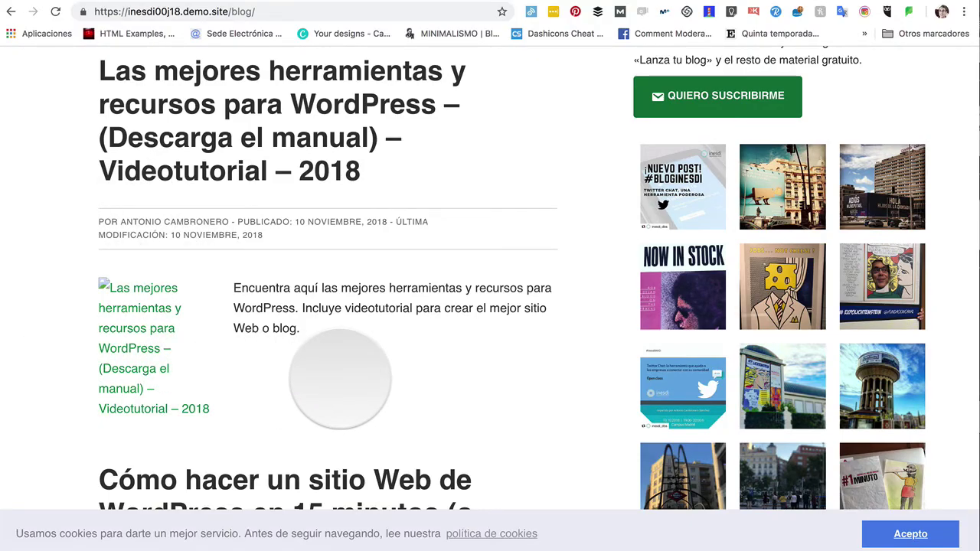
scroll(340, 379, down, 20)
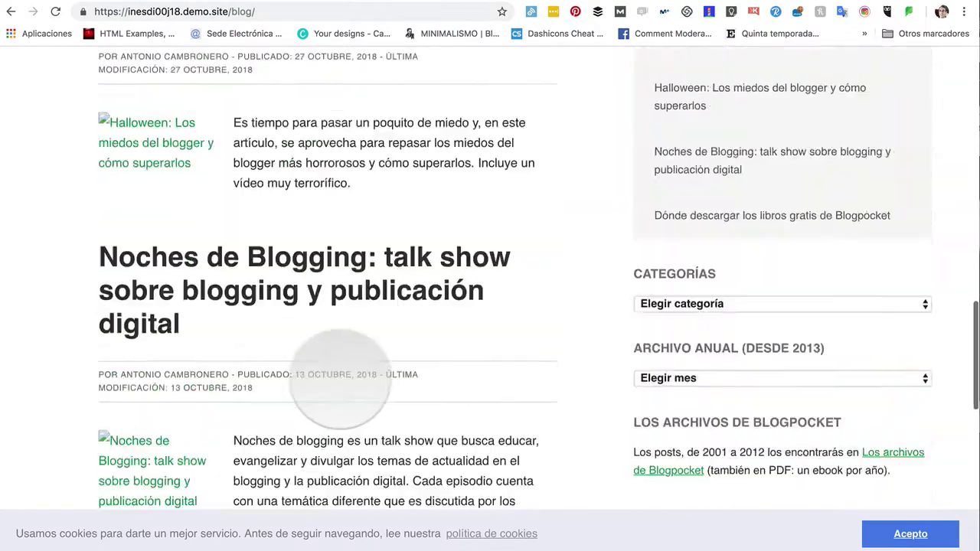
scroll(340, 377, down, 3)
scroll(340, 378, up, 20)
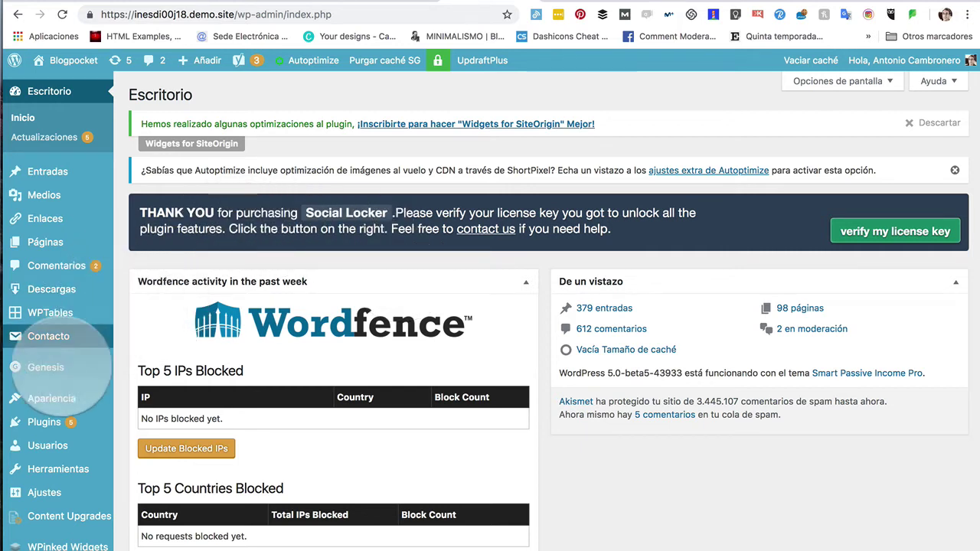
In the WordPress administration, open the installed plugins and filter the list to active ones.
click(48, 424)
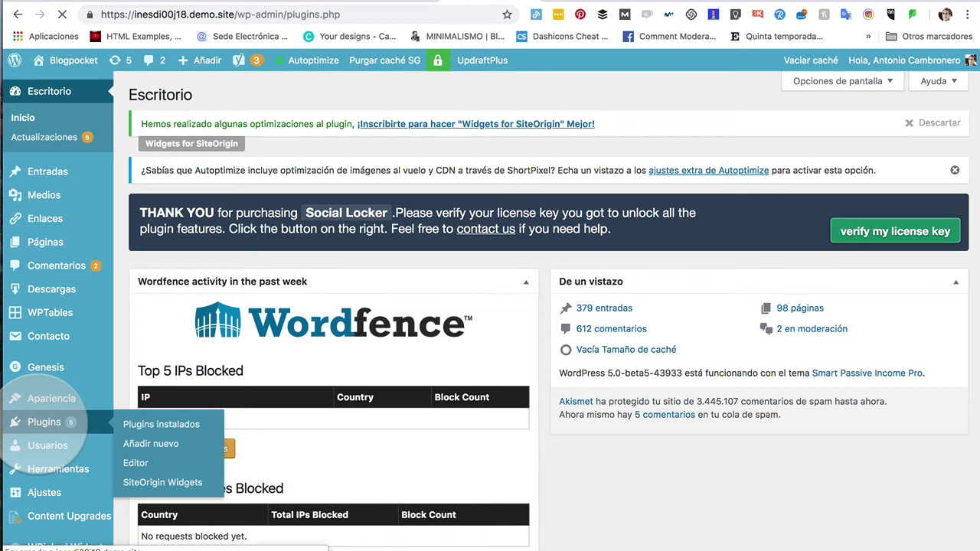
scroll(226, 417, down, 2)
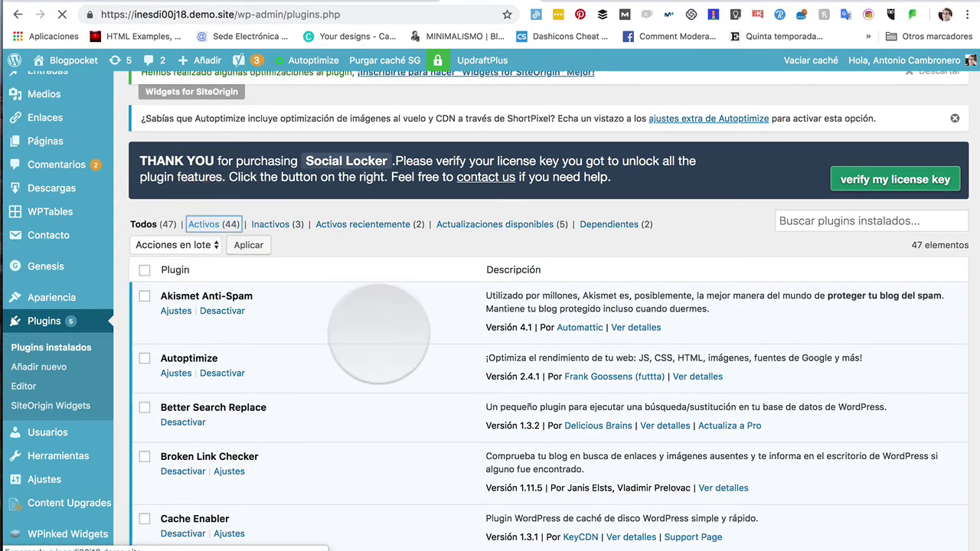
scroll(322, 364, down, 5)
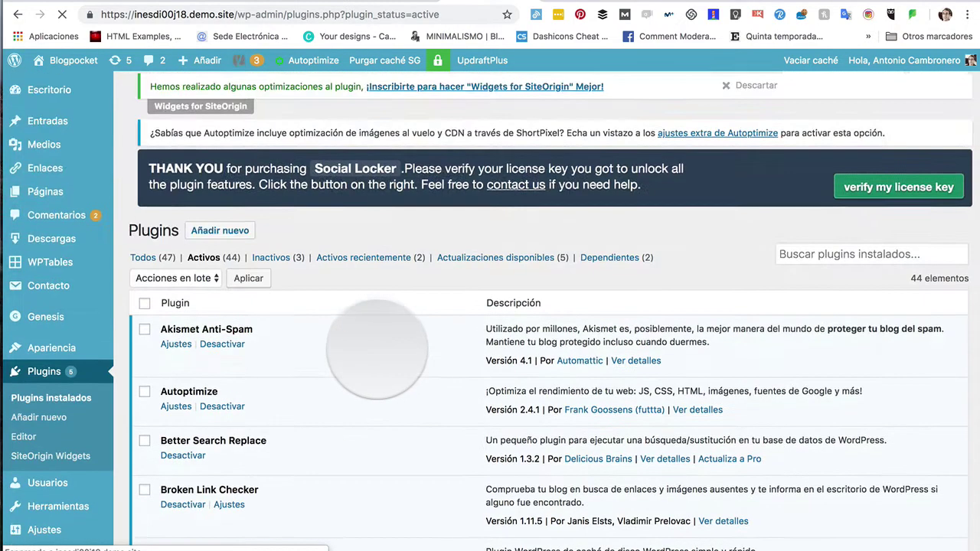
Examine the list of active plugins, checking their names, versions and available update notices.
scroll(379, 348, down, 9)
scroll(377, 349, down, 11)
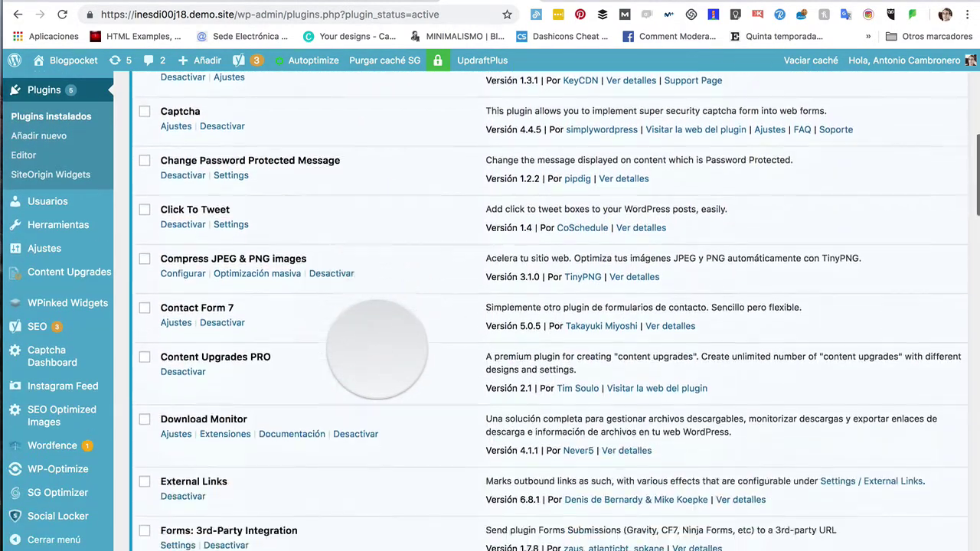
scroll(377, 349, down, 13)
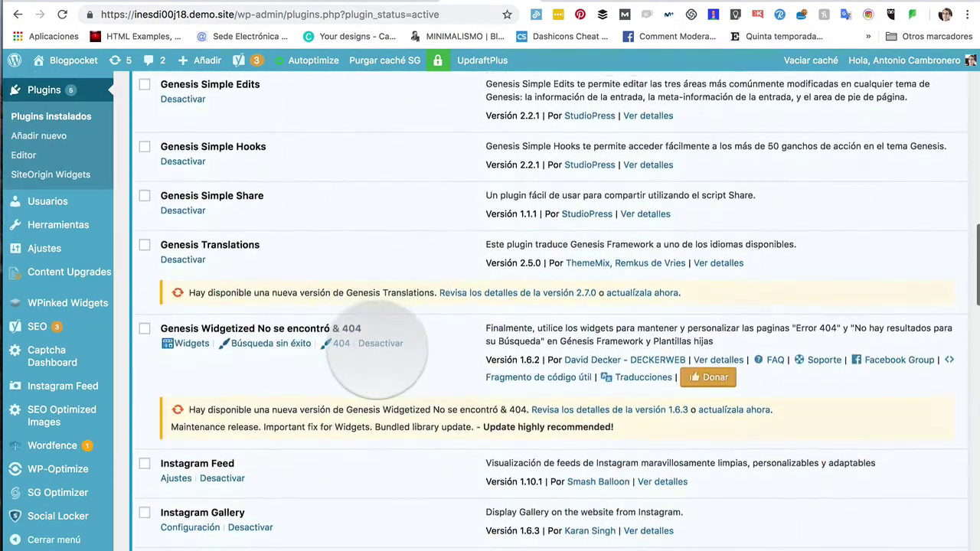
scroll(377, 349, down, 9)
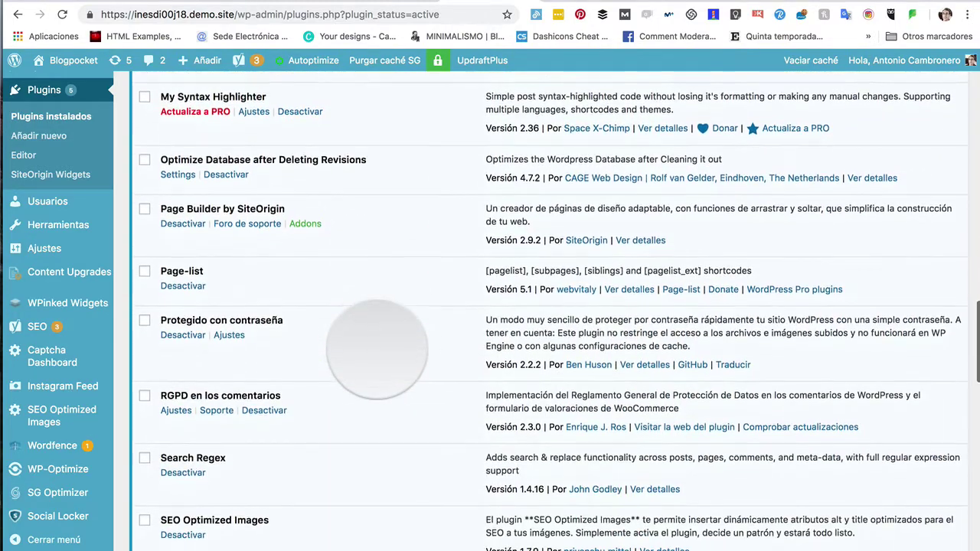
scroll(377, 349, down, 9)
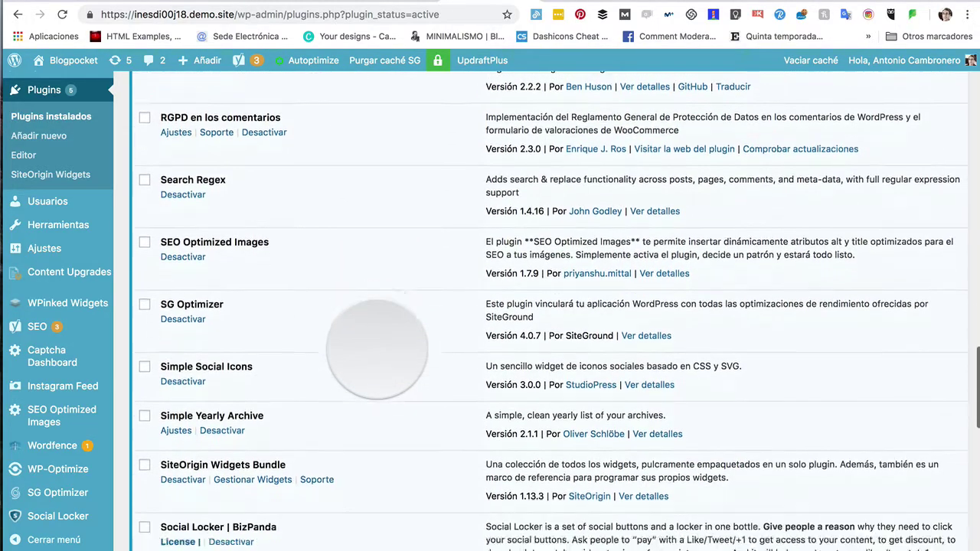
scroll(377, 349, down, 9)
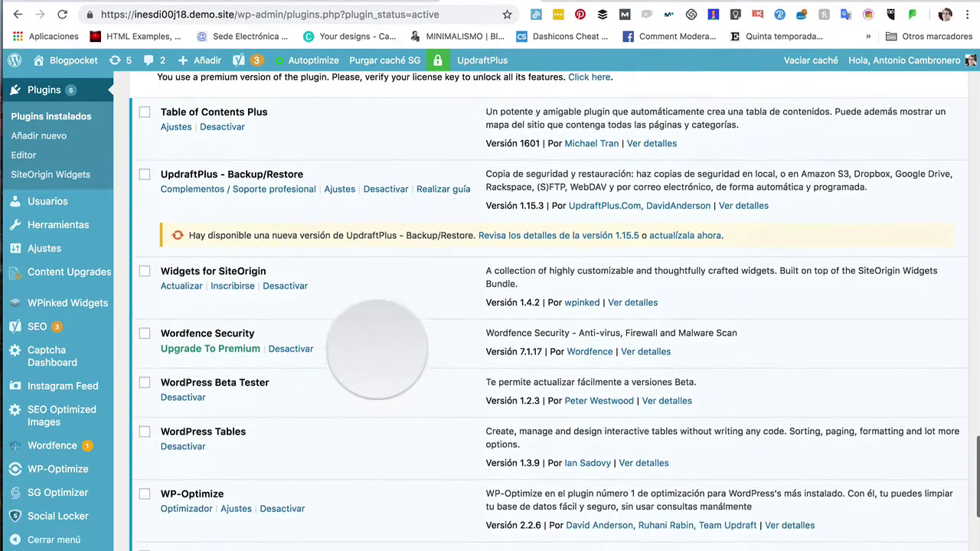
scroll(377, 348, down, 1)
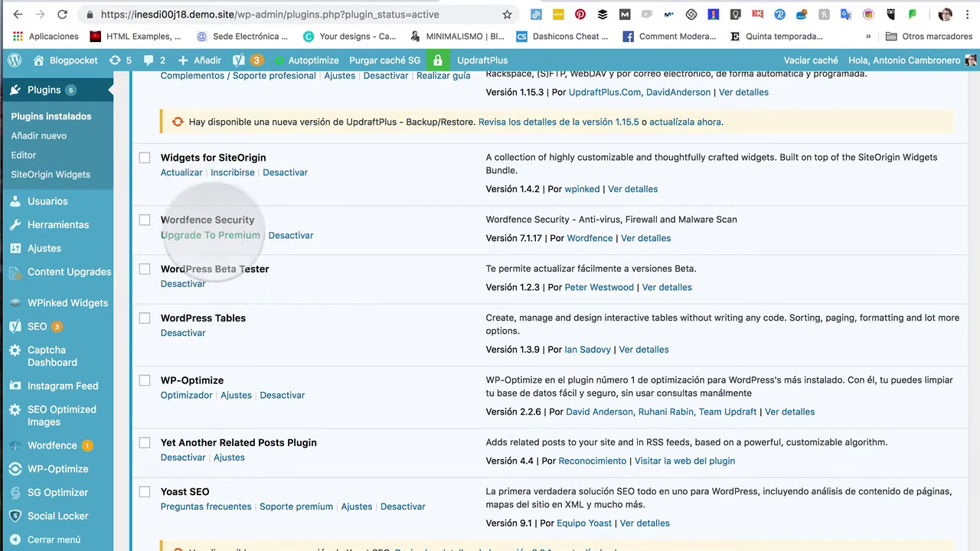
scroll(237, 253, up, 20)
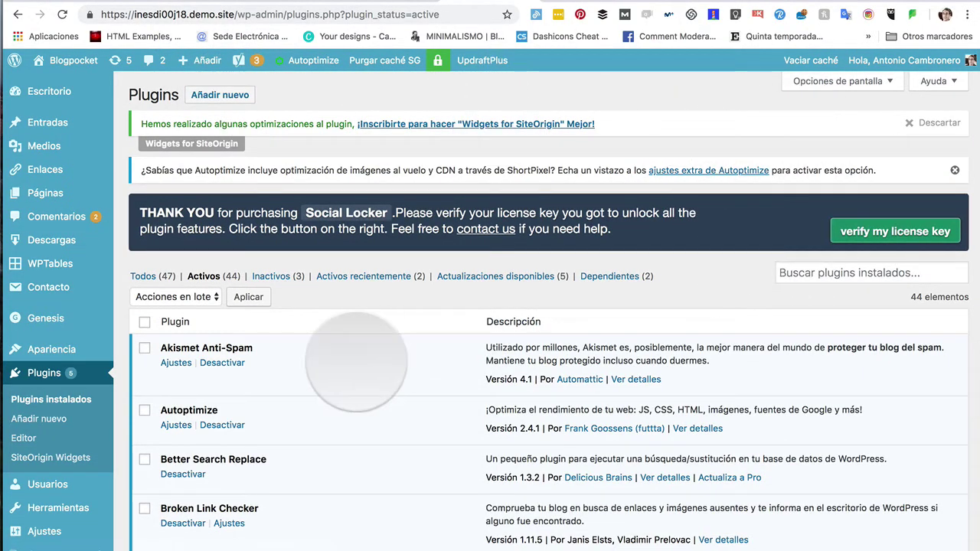
scroll(356, 362, down, 20)
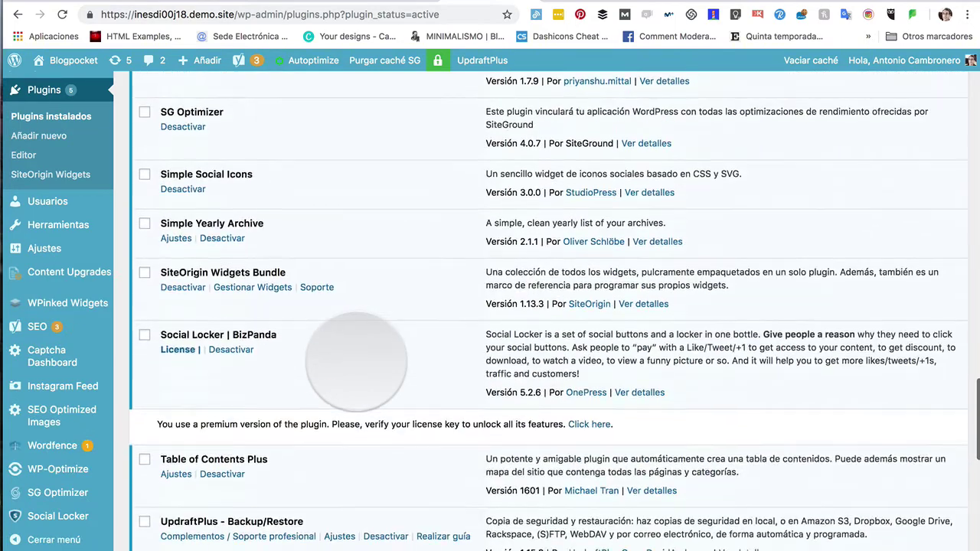
scroll(356, 362, down, 8)
scroll(356, 361, down, 2)
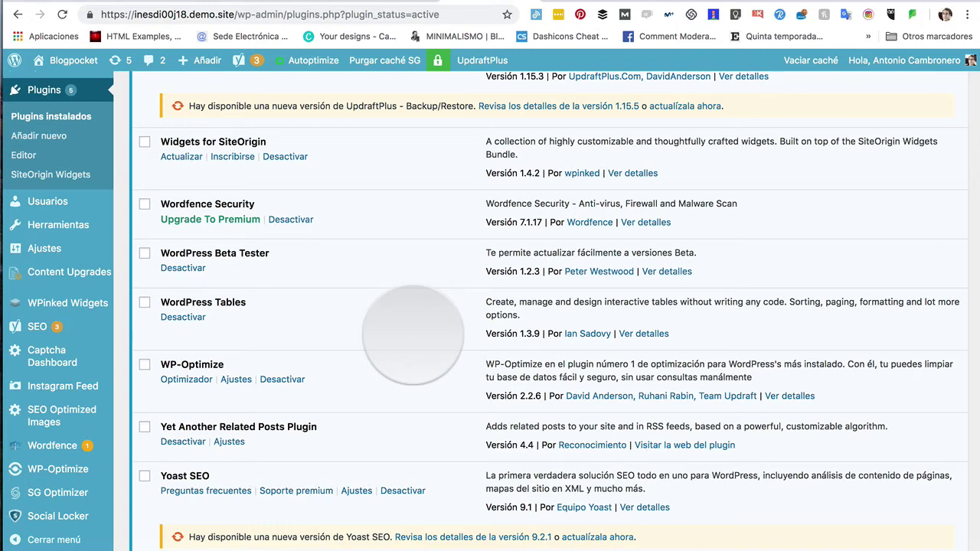
scroll(413, 334, up, 20)
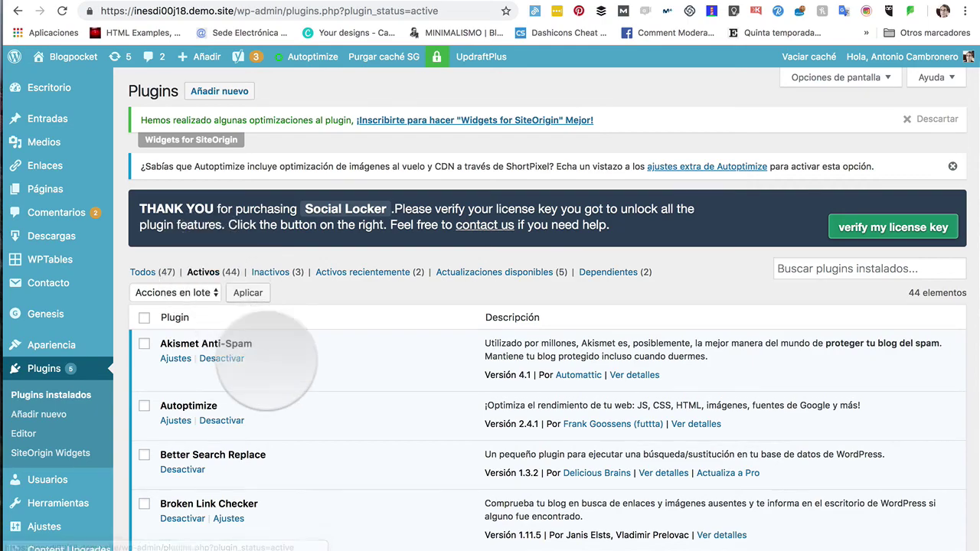
scroll(230, 360, down, 6)
scroll(266, 362, down, 10)
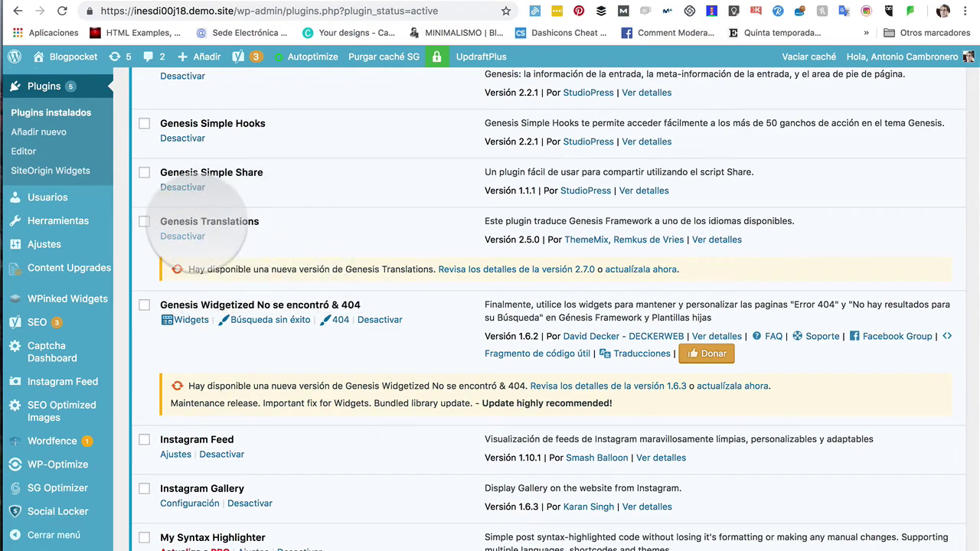
scroll(222, 345, down, 5)
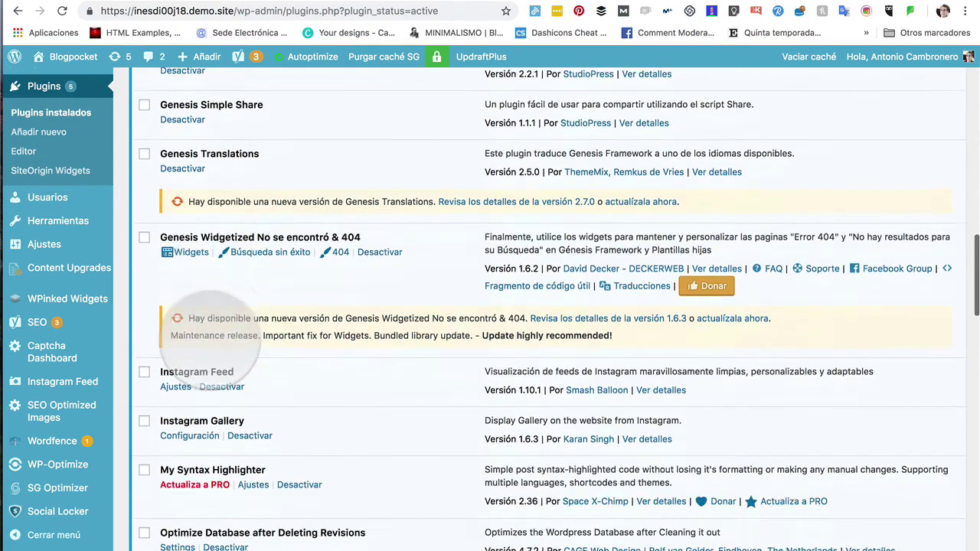
Bulk-update the Genesis Translations, Genesis Widgetized No se encontró & 404, UpdraftPlus - Backup/Restore and Yoast SEO plugins.
scroll(211, 333, up, 6)
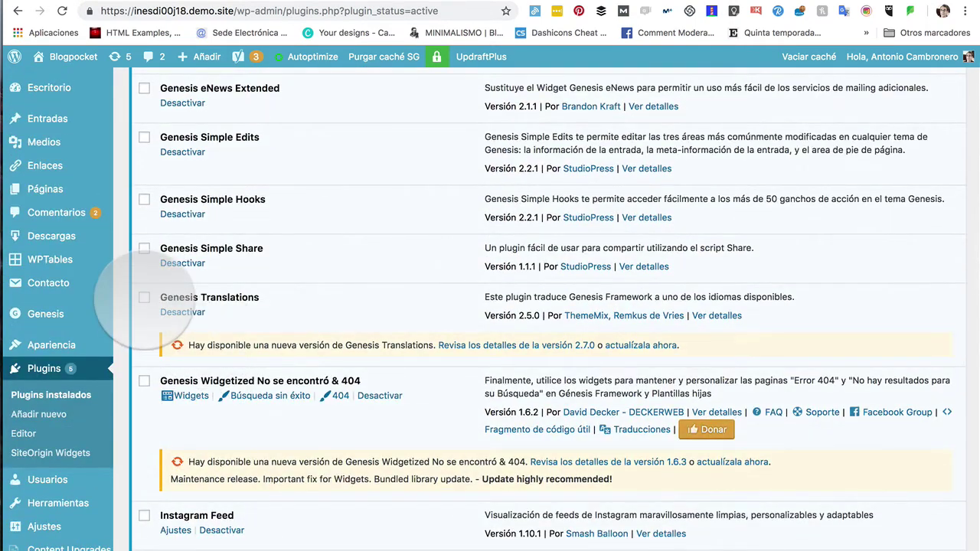
click(144, 297)
click(143, 381)
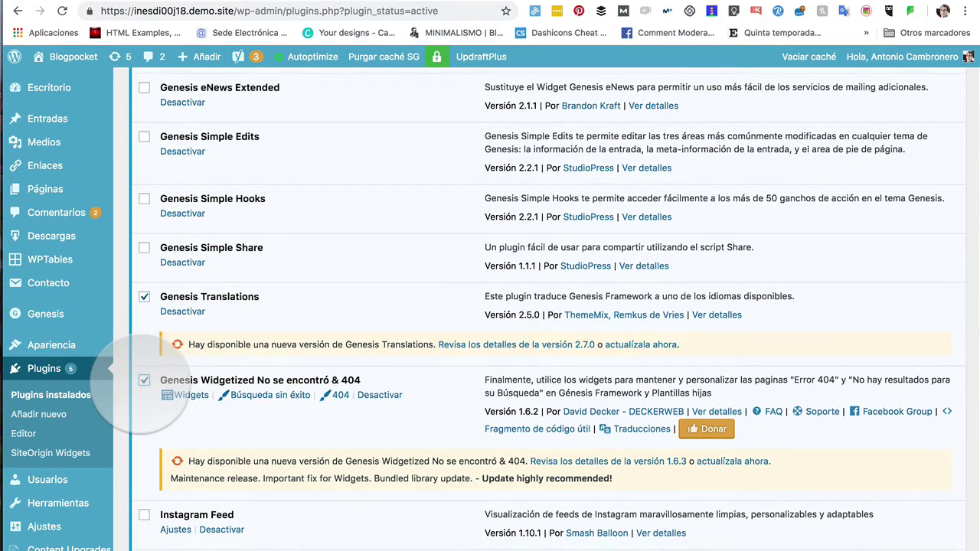
scroll(144, 383, down, 9)
scroll(144, 382, down, 9)
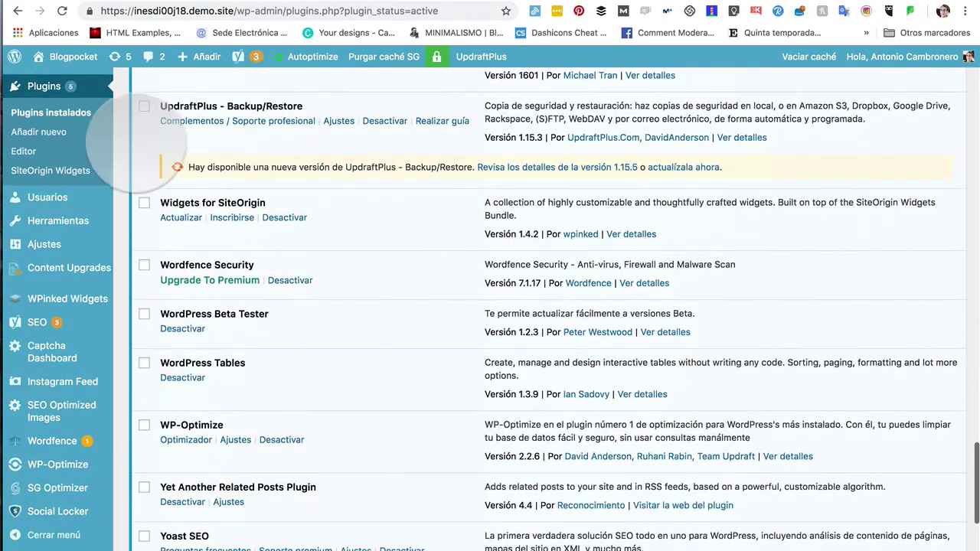
click(144, 106)
scroll(153, 192, down, 3)
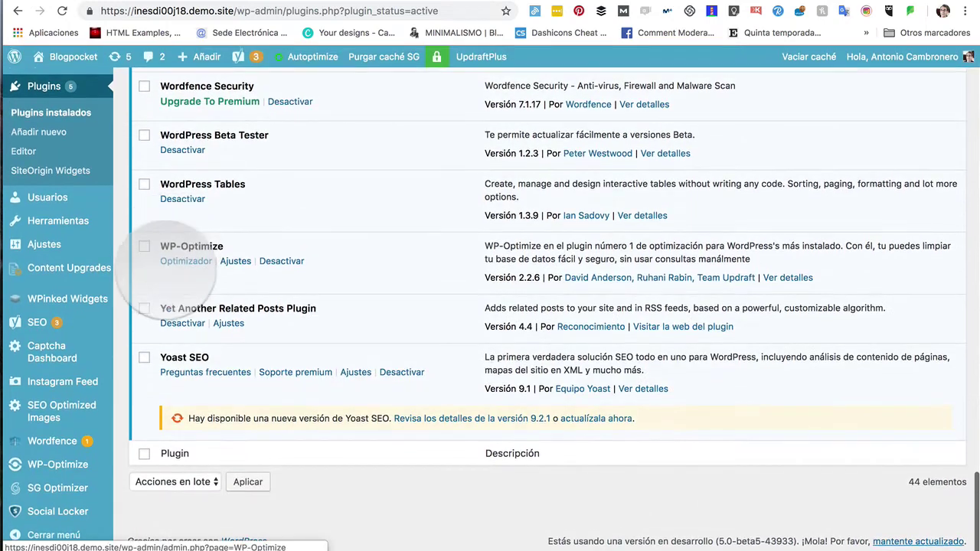
click(145, 357)
click(214, 480)
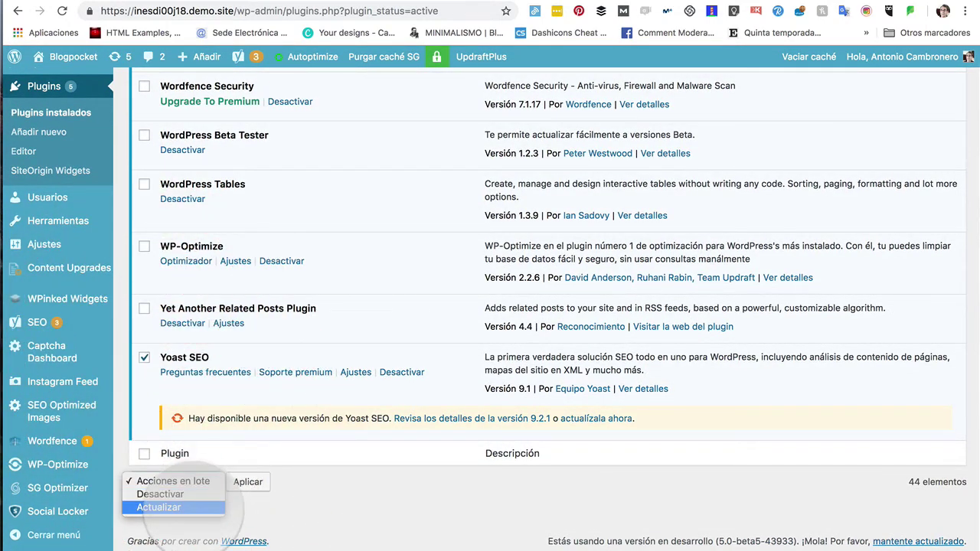
click(158, 507)
click(248, 481)
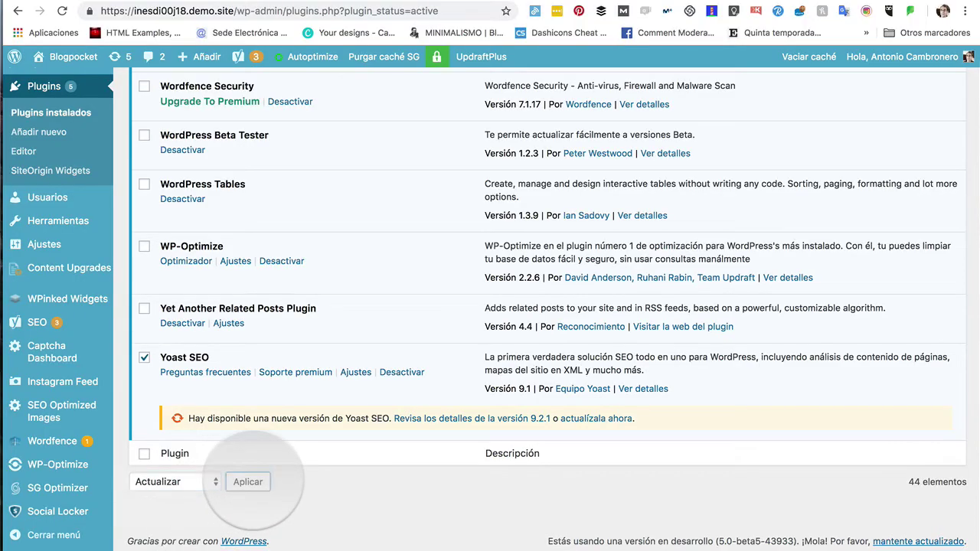
scroll(253, 483, up, 20)
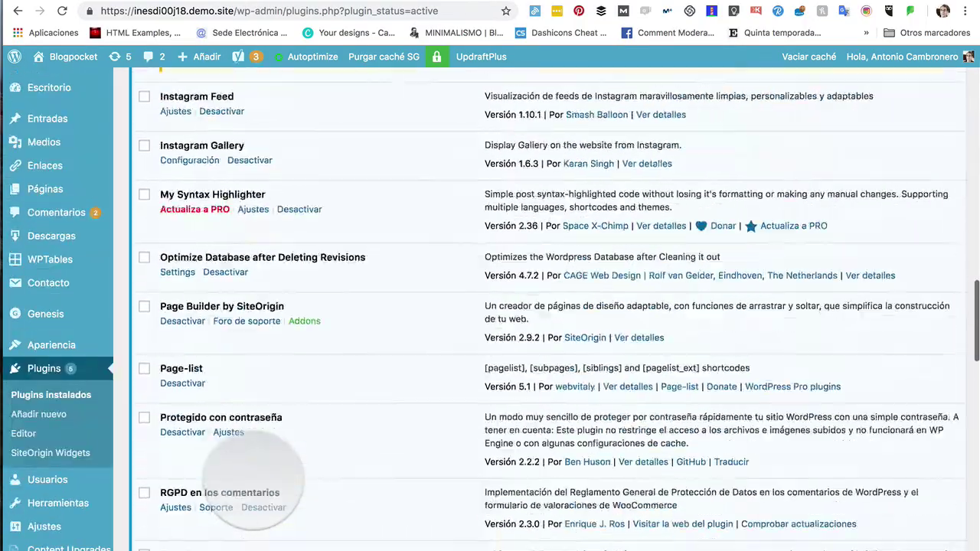
scroll(268, 479, down, 20)
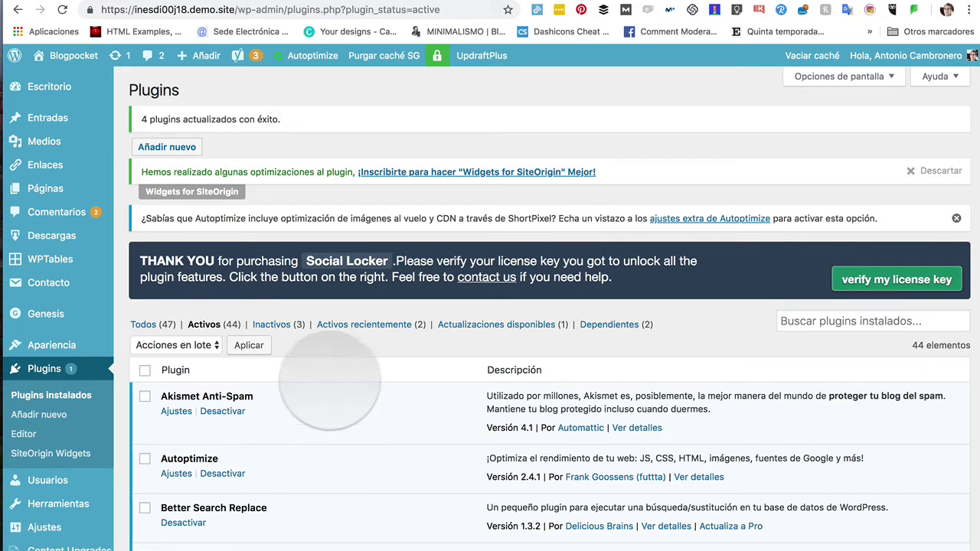
From the list of all posts, open "Las mejores herramientas y recursos para WordPress" for editing.
click(52, 121)
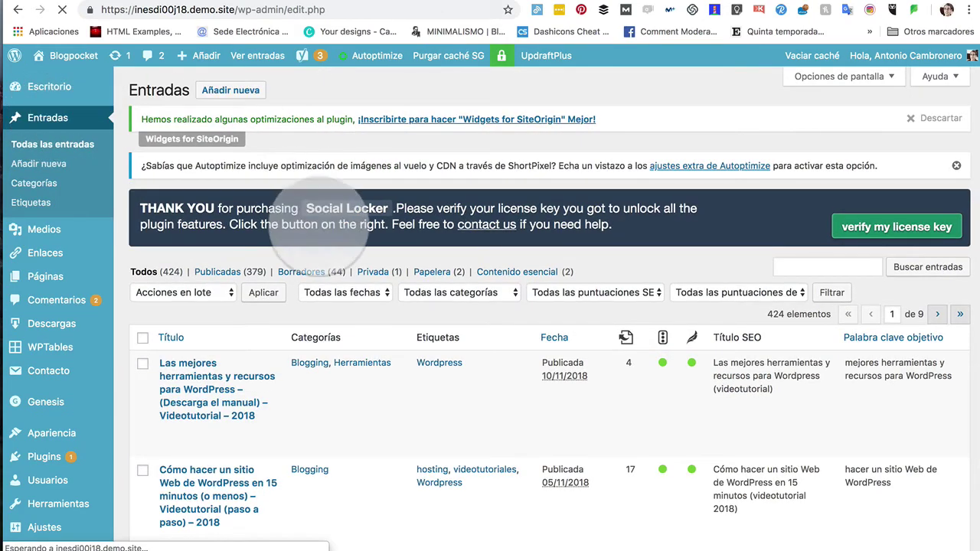
scroll(321, 360, down, 3)
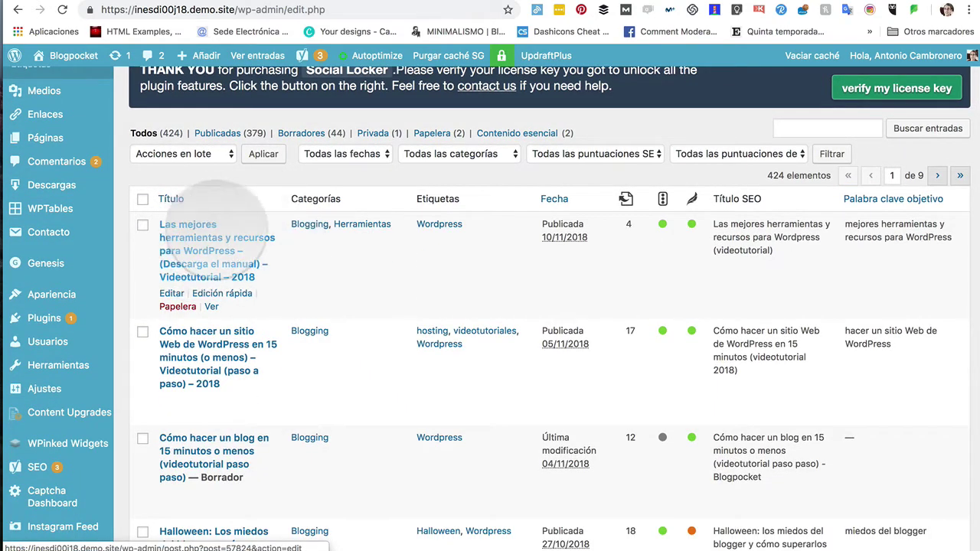
click(214, 243)
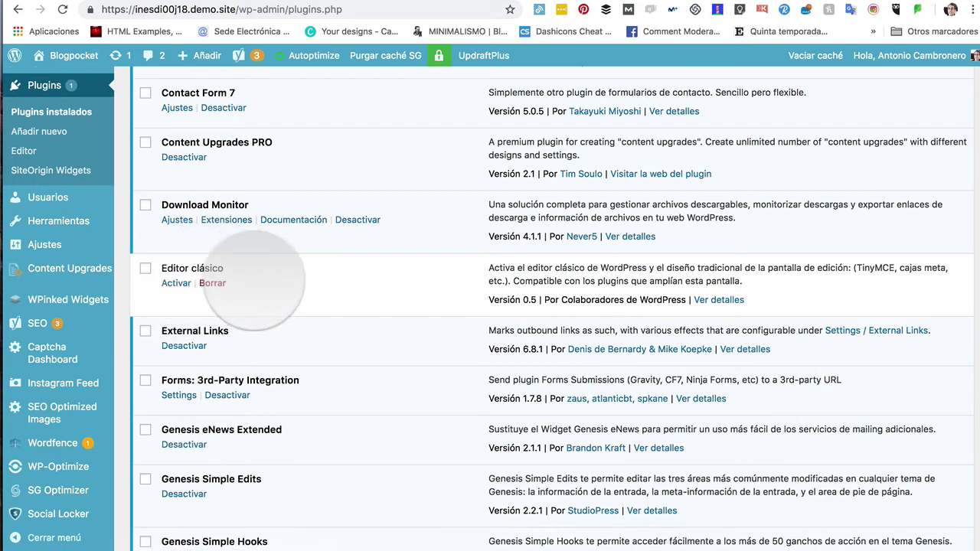
Activate the Editor clásico plugin and open its settings.
click(176, 283)
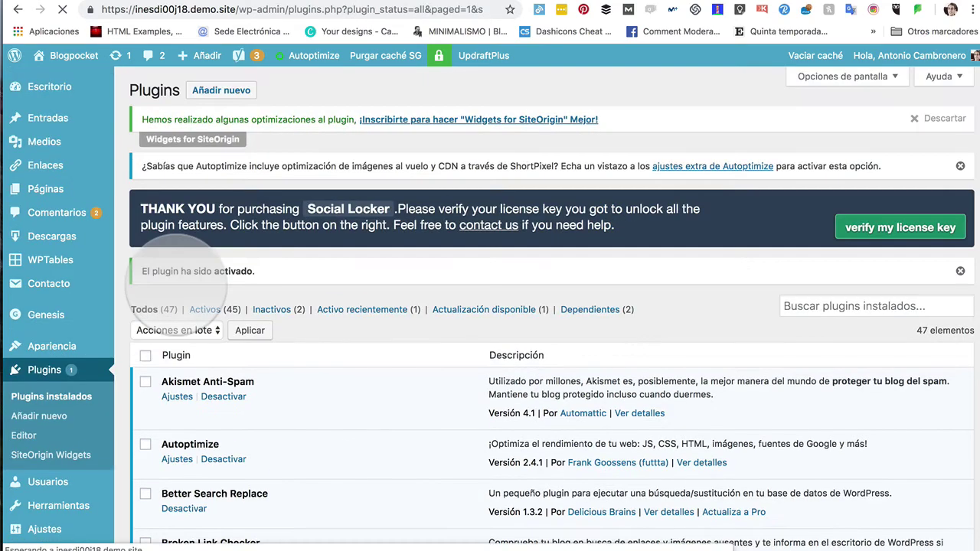
scroll(254, 331, down, 10)
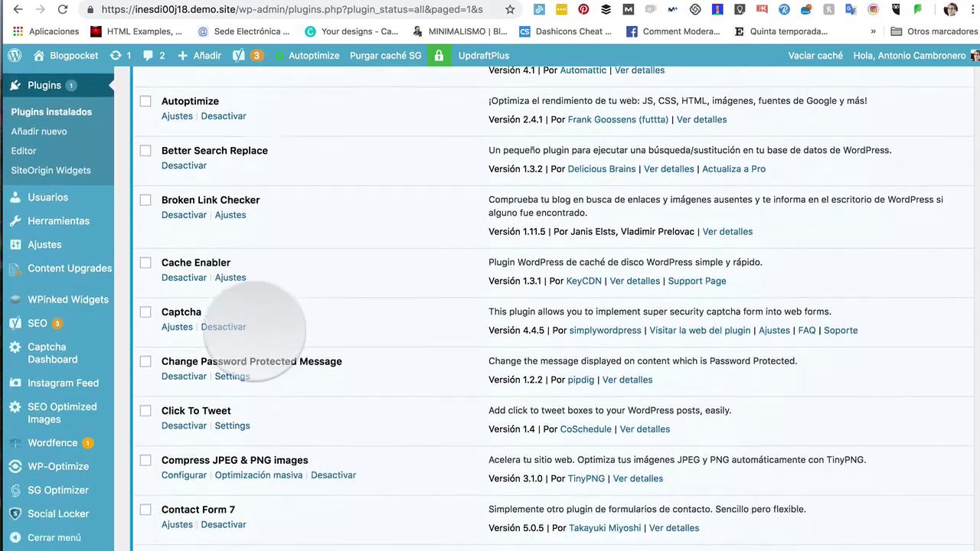
scroll(254, 331, down, 2)
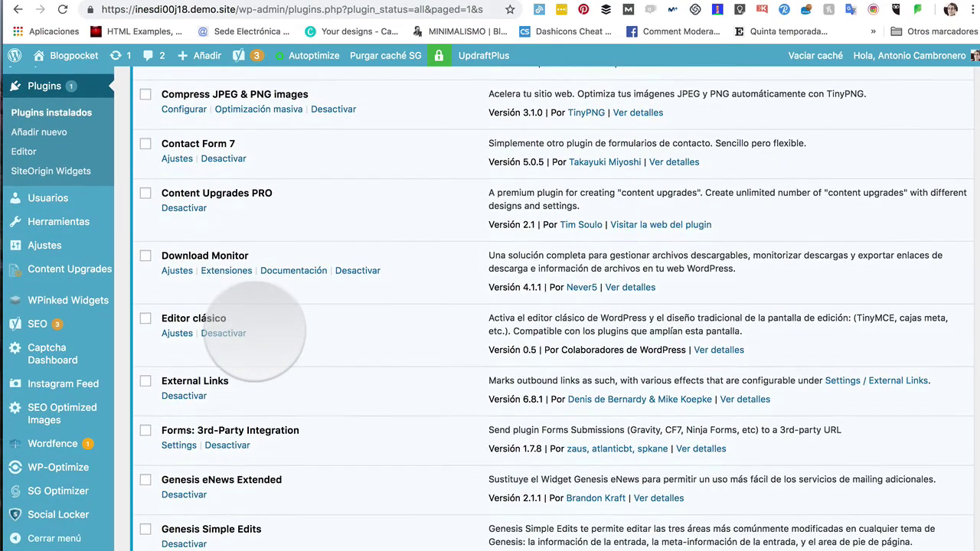
click(177, 333)
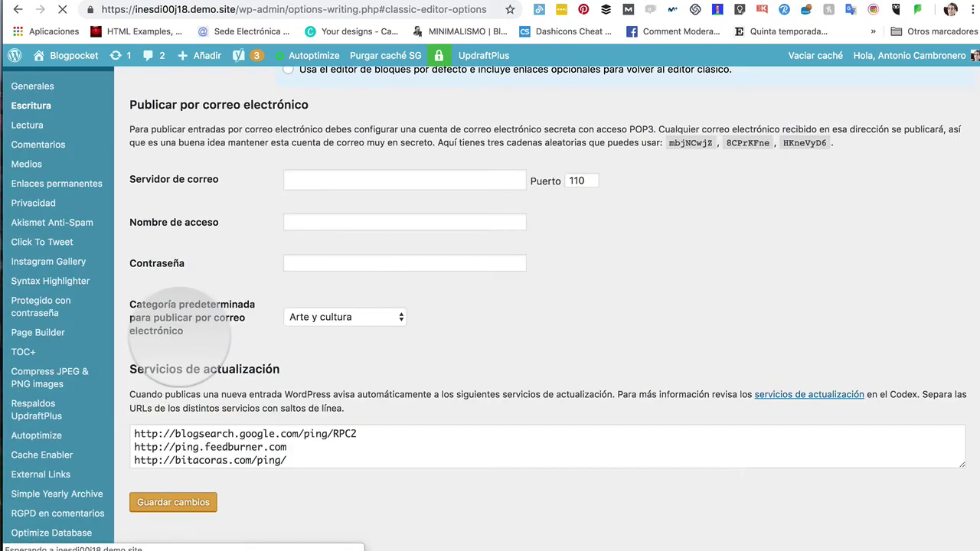
Examine the writing settings, focusing on the classic editor options for replacing the block editor or keeping it as default.
scroll(259, 346, up, 5)
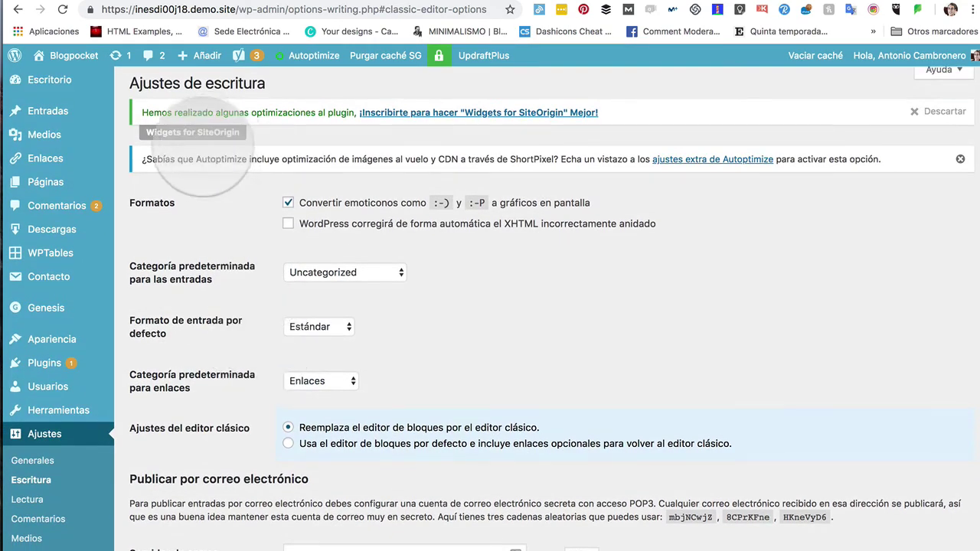
scroll(207, 371, down, 2)
scroll(201, 376, down, 7)
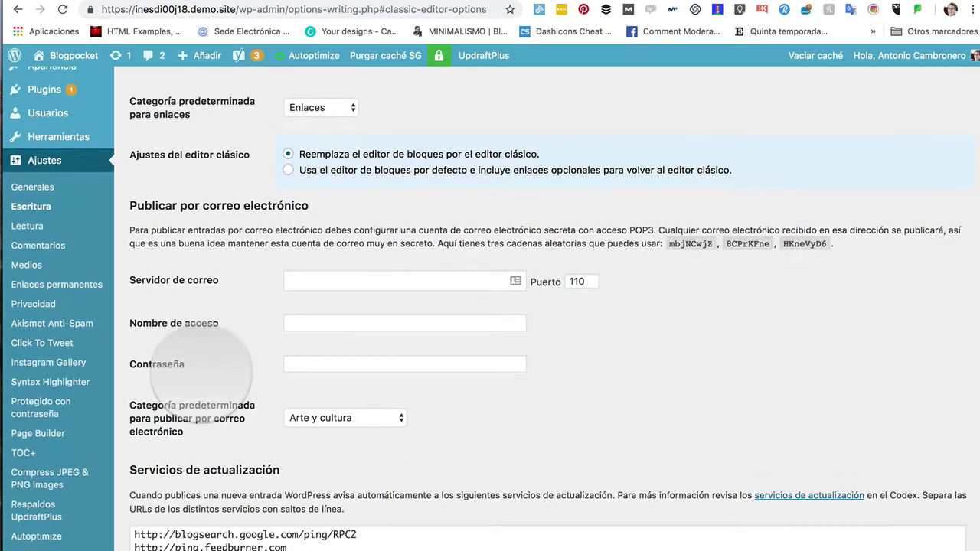
scroll(253, 161, up, 9)
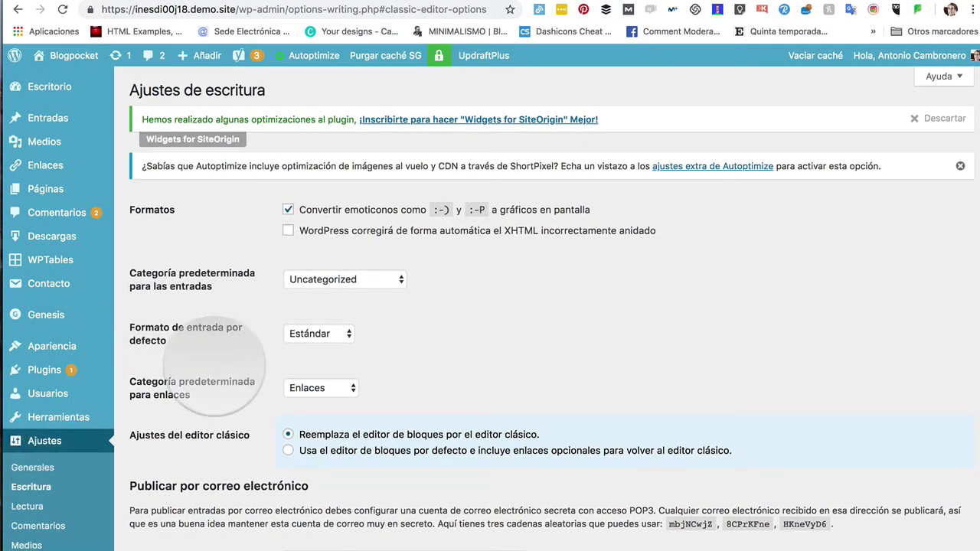
scroll(219, 360, down, 3)
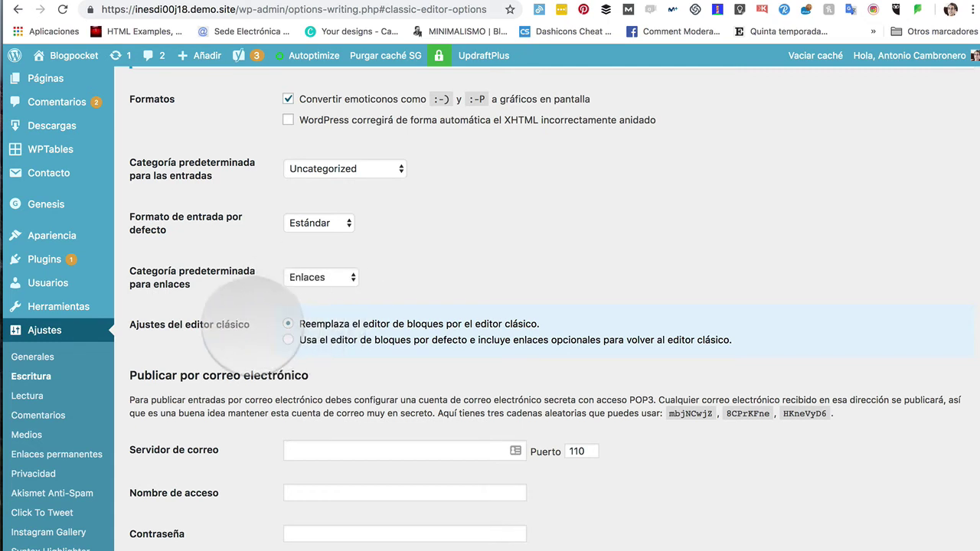
scroll(252, 330, up, 1)
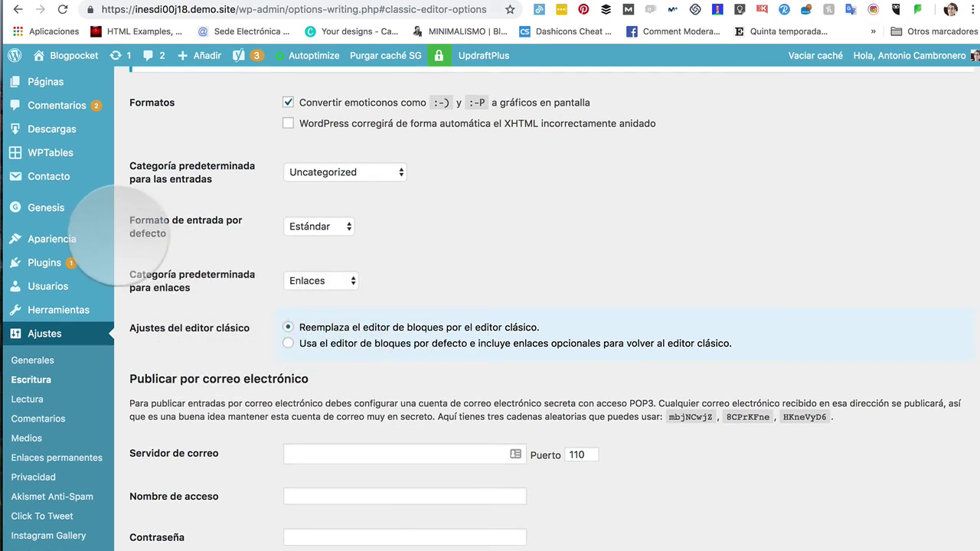
Return to the posts list and open "Las mejores herramientas y recursos para WordPress" with Editor clásico active.
scroll(73, 153, up, 3)
click(53, 119)
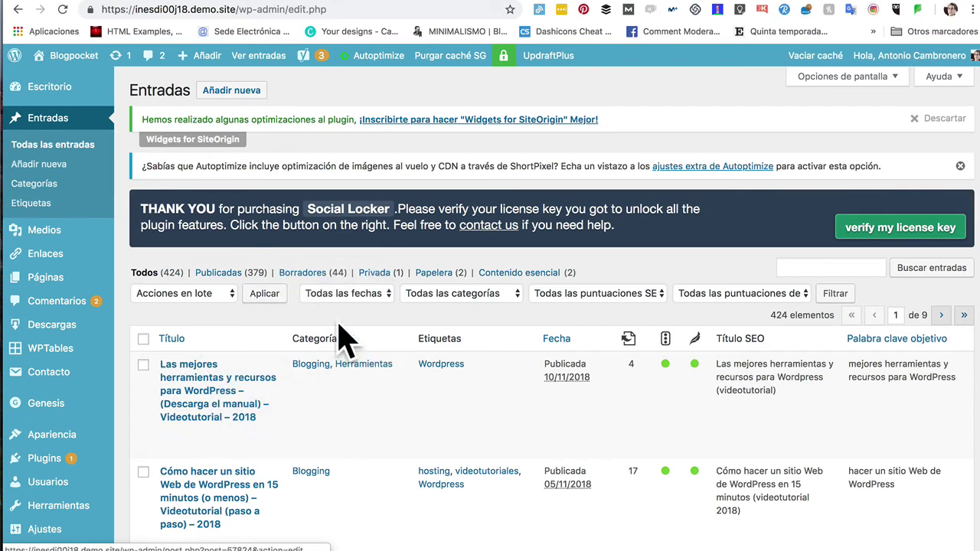
scroll(329, 464, down, 3)
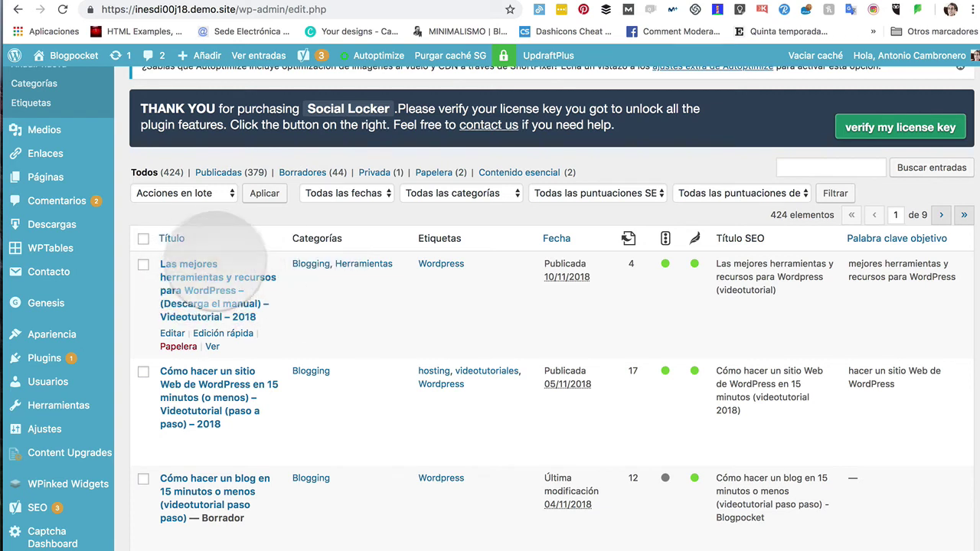
click(213, 277)
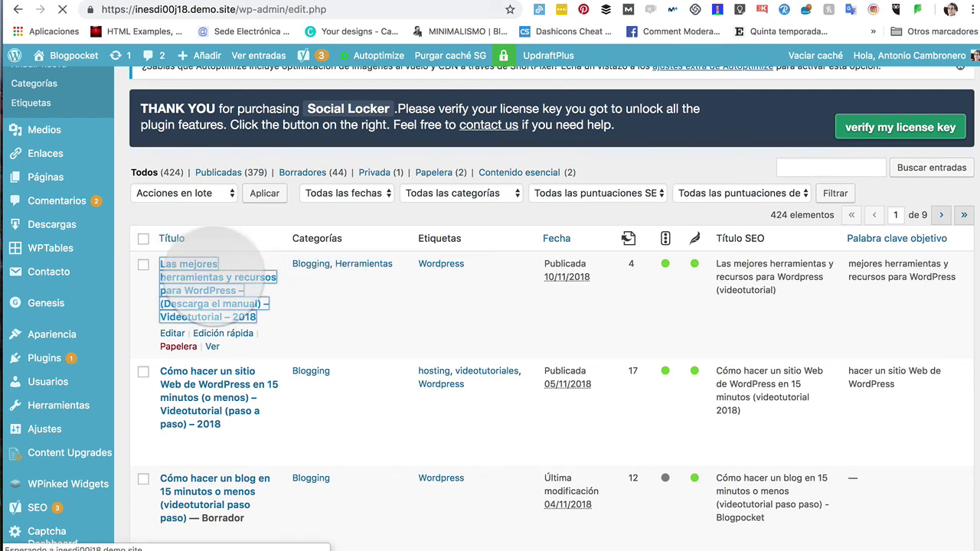